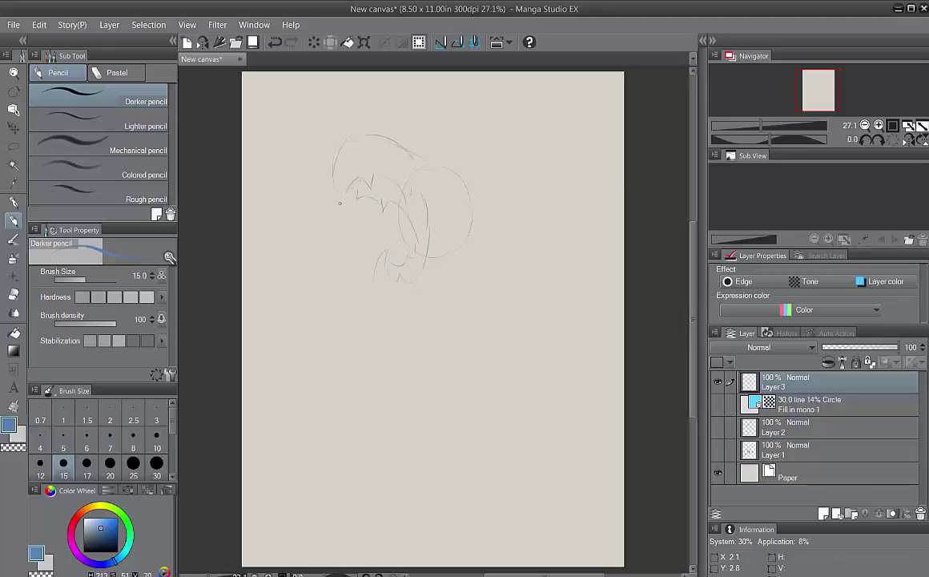
# Pencil the first monster's pear-shaped body below its open mouth, and add the eyes, nostril and spiky tufts behind the head.
pyautogui.moveTo(381, 264)
pyautogui.mouseDown()
pyautogui.moveTo(368, 397)
pyautogui.moveTo(504, 401)
pyautogui.moveTo(472, 201)
pyautogui.mouseUp()
pyautogui.moveTo(424, 171)
pyautogui.mouseDown()
pyautogui.moveTo(480, 189)
pyautogui.moveTo(477, 217)
pyautogui.moveTo(436, 203)
pyautogui.mouseUp()
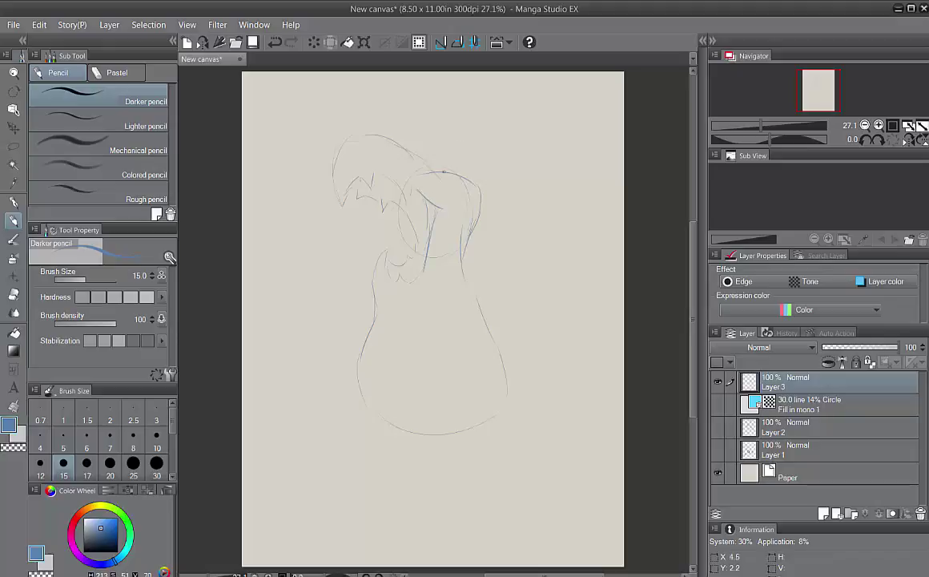
pyautogui.moveTo(427, 151)
pyautogui.mouseDown()
pyautogui.moveTo(438, 125)
pyautogui.moveTo(463, 165)
pyautogui.moveTo(442, 151)
pyautogui.mouseUp()
pyautogui.moveTo(359, 145)
pyautogui.mouseDown()
pyautogui.moveTo(370, 146)
pyautogui.moveTo(339, 143)
pyautogui.moveTo(336, 202)
pyautogui.mouseUp()
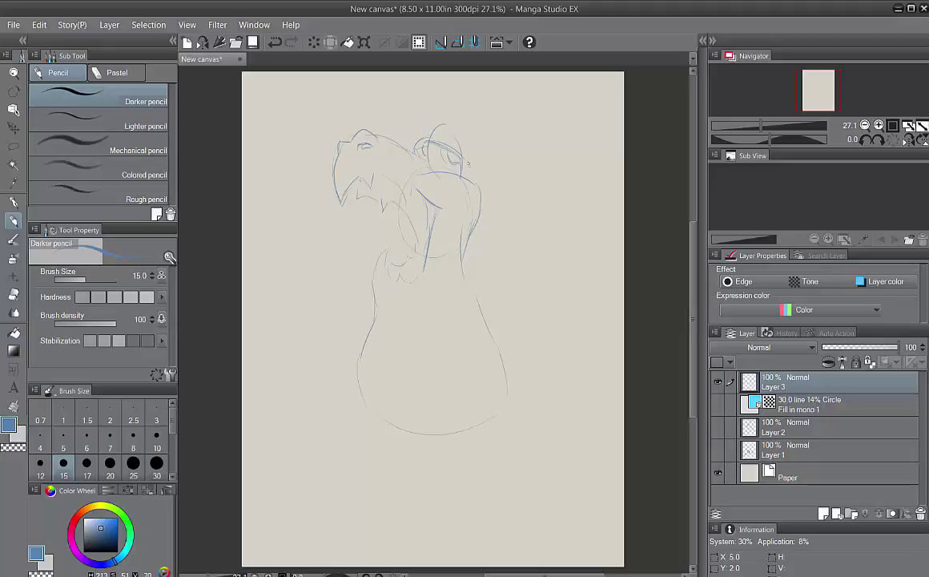
pyautogui.moveTo(465, 160)
pyautogui.mouseDown()
pyautogui.moveTo(504, 146)
pyautogui.moveTo(512, 164)
pyautogui.moveTo(469, 241)
pyautogui.mouseUp()
# Reinforce the monster's body contour and sketch its two legs and a curling, pointed tail.
pyautogui.moveTo(386, 307)
pyautogui.mouseDown()
pyautogui.moveTo(441, 424)
pyautogui.moveTo(437, 433)
pyautogui.moveTo(456, 438)
pyautogui.moveTo(464, 278)
pyautogui.moveTo(486, 348)
pyautogui.moveTo(457, 265)
pyautogui.moveTo(482, 388)
pyautogui.moveTo(445, 502)
pyautogui.mouseUp()
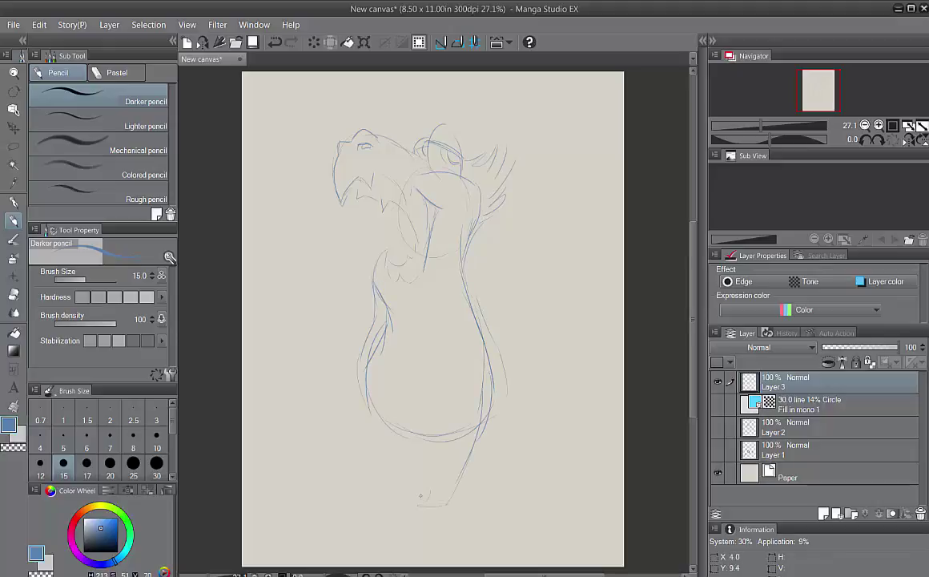
pyautogui.moveTo(370, 400); pyautogui.dragTo(404, 481)
pyautogui.moveTo(481, 336); pyautogui.dragTo(526, 467)
pyautogui.moveTo(468, 467)
pyautogui.mouseDown()
pyautogui.moveTo(511, 482)
pyautogui.moveTo(543, 454)
pyautogui.mouseUp()
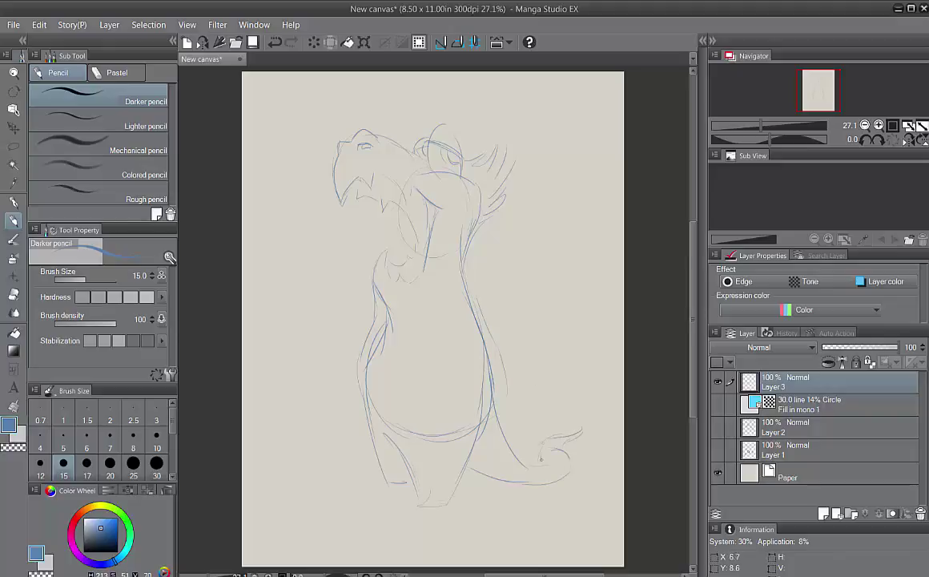
# Sketch the monster's lips and teeth, and detail the eyes with pupils, heavy lids and hatched eyebrows.
pyautogui.moveTo(372, 172)
pyautogui.mouseDown()
pyautogui.moveTo(351, 181)
pyautogui.moveTo(322, 149)
pyautogui.mouseUp()
pyautogui.moveTo(399, 175); pyautogui.dragTo(411, 191)
pyautogui.moveTo(398, 278)
pyautogui.mouseDown()
pyautogui.moveTo(402, 290)
pyautogui.moveTo(372, 285)
pyautogui.mouseUp()
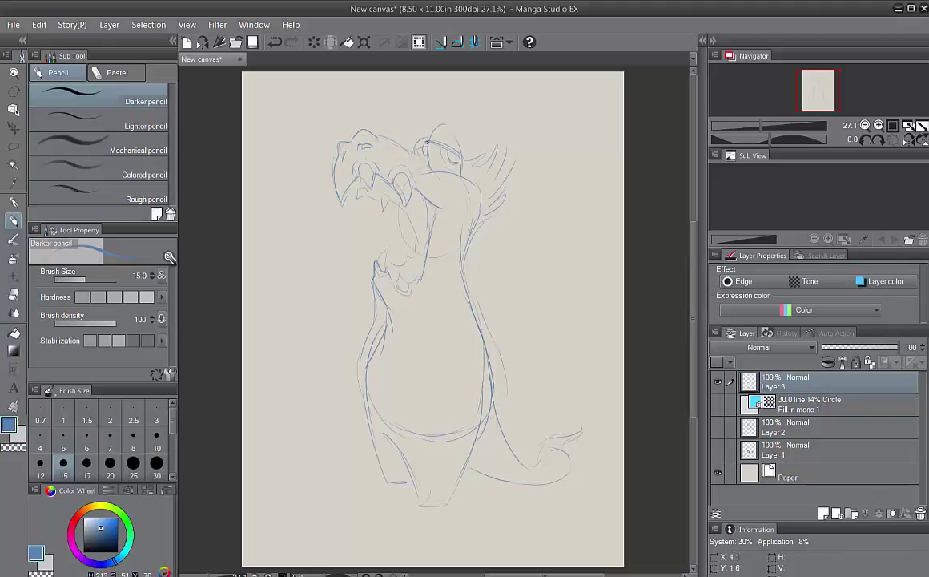
pyautogui.moveTo(427, 143)
pyautogui.mouseDown()
pyautogui.moveTo(457, 159)
pyautogui.moveTo(440, 148)
pyautogui.moveTo(418, 160)
pyautogui.mouseUp()
pyautogui.moveTo(442, 113)
pyautogui.mouseDown()
pyautogui.moveTo(464, 125)
pyautogui.moveTo(415, 127)
pyautogui.moveTo(458, 149)
pyautogui.moveTo(425, 141)
pyautogui.moveTo(455, 161)
pyautogui.moveTo(449, 154)
pyautogui.mouseUp()
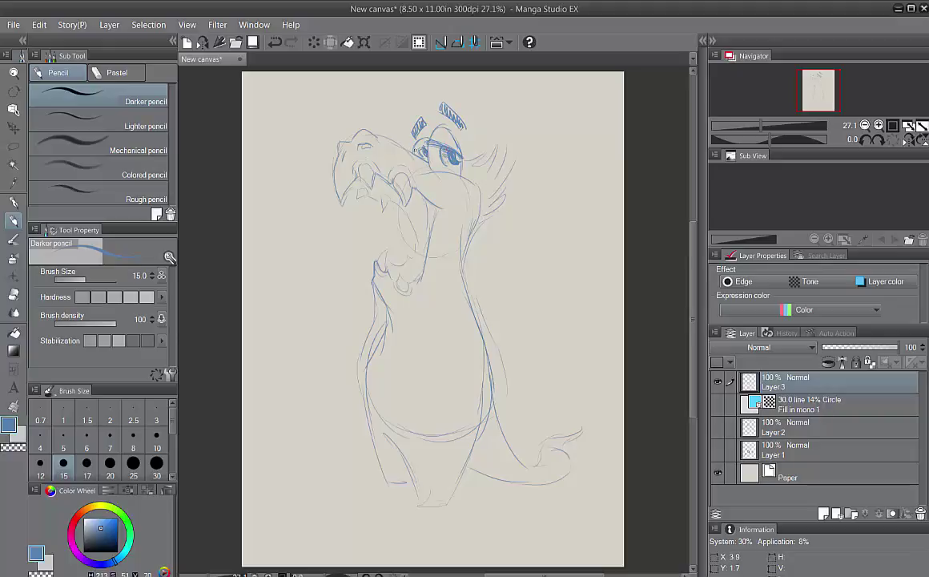
# Darken the monster's eye and head contour, and add a mouth-corner crease and round spots along the neck and back.
pyautogui.moveTo(428, 136)
pyautogui.mouseDown()
pyautogui.moveTo(446, 131)
pyautogui.moveTo(415, 157)
pyautogui.moveTo(432, 133)
pyautogui.moveTo(460, 146)
pyautogui.moveTo(482, 192)
pyautogui.mouseUp()
pyautogui.moveTo(482, 192); pyautogui.dragTo(469, 239)
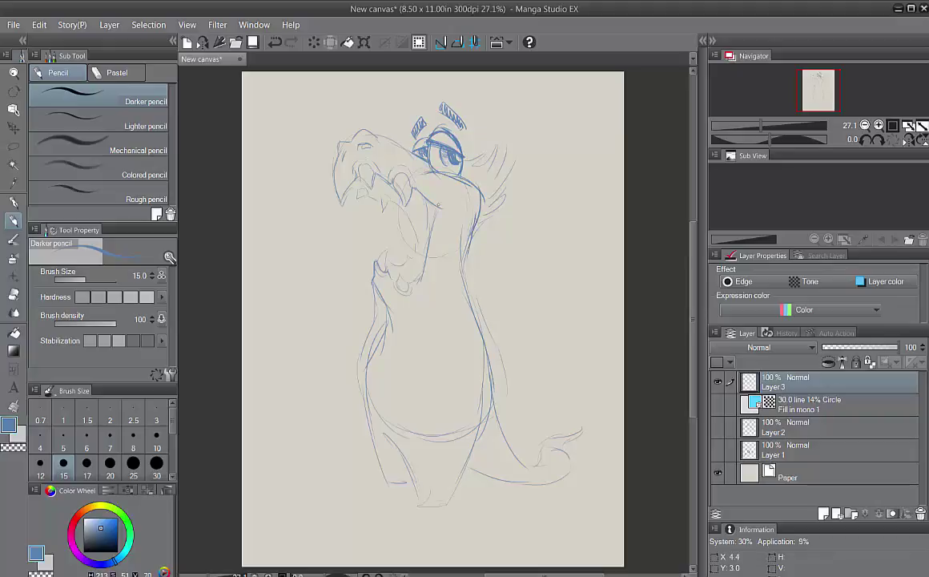
pyautogui.moveTo(437, 200); pyautogui.dragTo(451, 230)
pyautogui.moveTo(445, 185); pyautogui.dragTo(459, 196)
pyautogui.moveTo(466, 204); pyautogui.dragTo(471, 227)
pyautogui.moveTo(464, 306)
pyautogui.mouseDown()
pyautogui.moveTo(477, 370)
pyautogui.moveTo(460, 352)
pyautogui.mouseUp()
pyautogui.moveTo(473, 353); pyautogui.dragTo(478, 370)
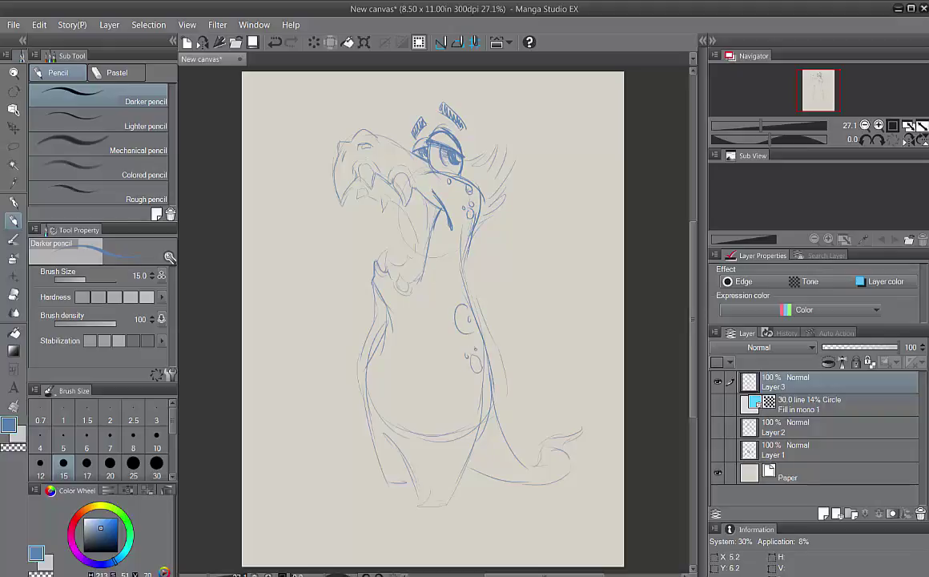
# Define the monster's lower teeth and draw its clawed feet and two small arms with clawed hands.
pyautogui.moveTo(383, 255); pyautogui.dragTo(401, 289)
pyautogui.moveTo(425, 498); pyautogui.dragTo(431, 508)
pyautogui.moveTo(385, 470)
pyautogui.mouseDown()
pyautogui.moveTo(439, 508)
pyautogui.moveTo(440, 521)
pyautogui.mouseUp()
pyautogui.moveTo(430, 334)
pyautogui.mouseDown()
pyautogui.moveTo(403, 353)
pyautogui.moveTo(417, 389)
pyautogui.moveTo(441, 353)
pyautogui.moveTo(433, 326)
pyautogui.moveTo(425, 393)
pyautogui.moveTo(437, 356)
pyautogui.mouseUp()
pyautogui.moveTo(320, 330)
pyautogui.mouseDown()
pyautogui.moveTo(357, 324)
pyautogui.moveTo(327, 330)
pyautogui.moveTo(314, 351)
pyautogui.moveTo(329, 354)
pyautogui.mouseUp()
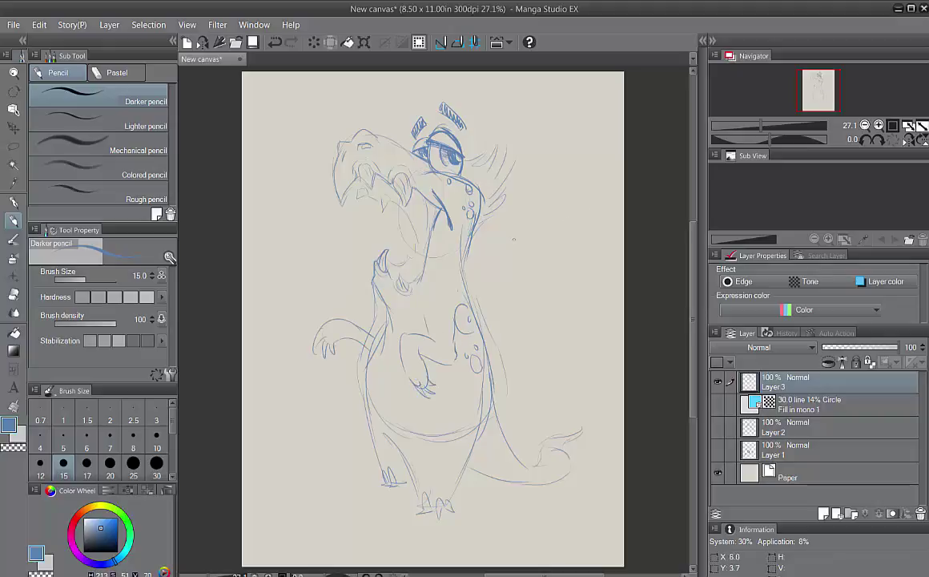
# Hide Layer 3 and rough out a second character's tall head with a gaping mouth on a new layer.
pyautogui.click(718, 382)
pyautogui.hotkey('ctrl', 'shift', 'n')
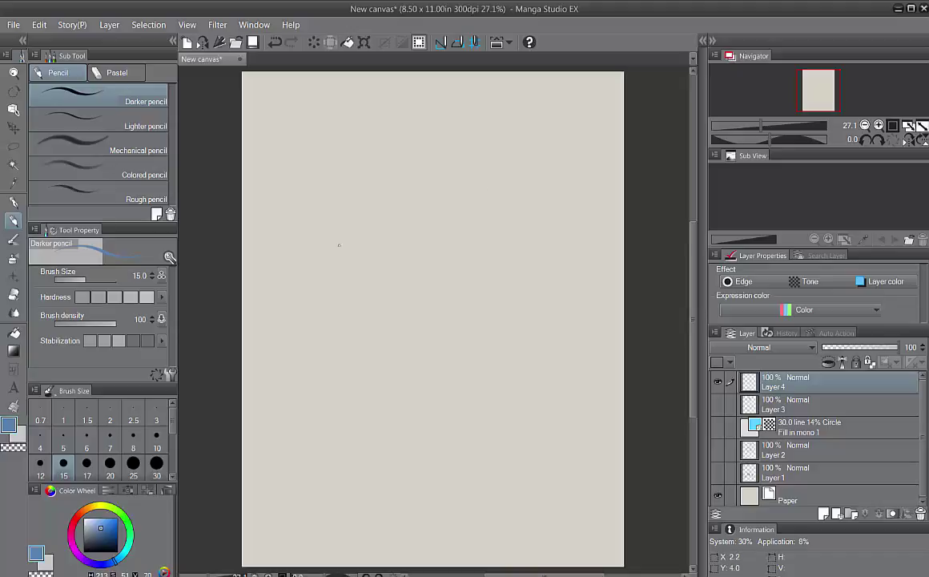
pyautogui.moveTo(345, 184); pyautogui.dragTo(357, 300)
pyautogui.moveTo(453, 192); pyautogui.dragTo(419, 311)
pyautogui.moveTo(361, 175); pyautogui.dragTo(437, 168)
pyautogui.moveTo(341, 196)
pyautogui.mouseDown()
pyautogui.moveTo(457, 212)
pyautogui.moveTo(359, 290)
pyautogui.mouseUp()
pyautogui.moveTo(461, 213); pyautogui.dragTo(428, 320)
pyautogui.moveTo(339, 229); pyautogui.dragTo(417, 199)
pyautogui.moveTo(423, 207); pyautogui.dragTo(391, 319)
# Draw the second character's upper lip, with uneven teeth along the upper and lower jaws.
pyautogui.moveTo(343, 226)
pyautogui.mouseDown()
pyautogui.moveTo(382, 210)
pyautogui.moveTo(392, 225)
pyautogui.moveTo(401, 206)
pyautogui.moveTo(408, 226)
pyautogui.moveTo(411, 209)
pyautogui.moveTo(402, 220)
pyautogui.moveTo(414, 207)
pyautogui.moveTo(356, 231)
pyautogui.moveTo(367, 213)
pyautogui.moveTo(331, 238)
pyautogui.mouseUp()
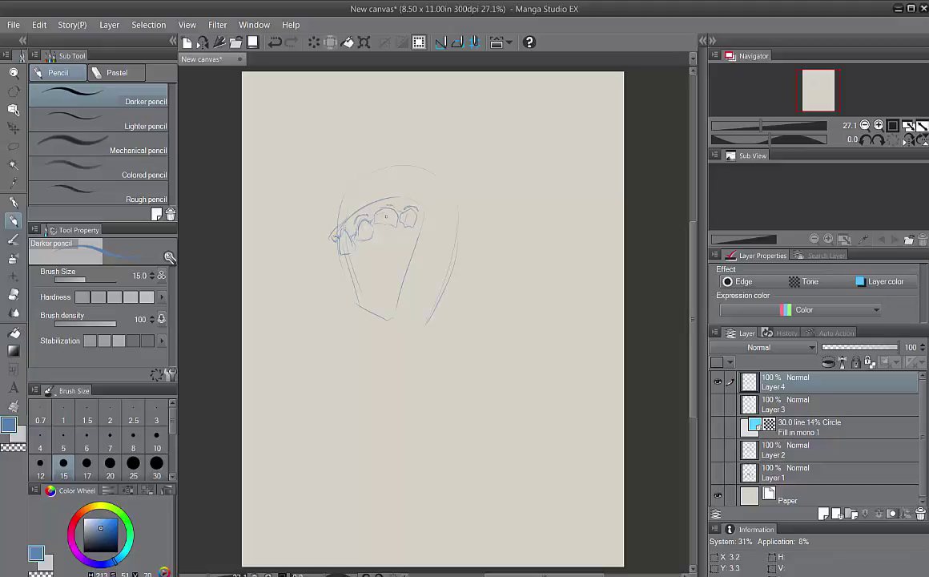
pyautogui.moveTo(362, 229)
pyautogui.mouseDown()
pyautogui.moveTo(369, 220)
pyautogui.moveTo(350, 251)
pyautogui.mouseUp()
pyautogui.moveTo(402, 210); pyautogui.dragTo(431, 214)
pyautogui.moveTo(358, 290); pyautogui.dragTo(386, 314)
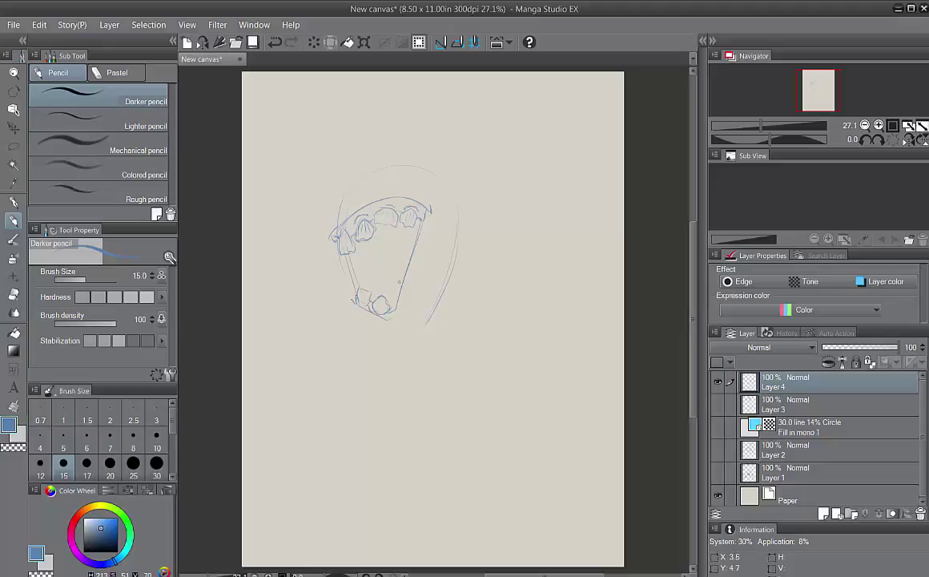
# Add the tongue, angry brows with small eyes, the snout line and a tuft of upright hair to the second character.
pyautogui.moveTo(383, 271); pyautogui.dragTo(391, 296)
pyautogui.moveTo(355, 252); pyautogui.dragTo(362, 285)
pyautogui.moveTo(369, 181)
pyautogui.mouseDown()
pyautogui.moveTo(411, 164)
pyautogui.moveTo(352, 198)
pyautogui.mouseUp()
pyautogui.moveTo(331, 232)
pyautogui.mouseDown()
pyautogui.moveTo(337, 200)
pyautogui.moveTo(370, 169)
pyautogui.moveTo(389, 124)
pyautogui.mouseUp()
pyautogui.moveTo(393, 151)
pyautogui.mouseDown()
pyautogui.moveTo(397, 110)
pyautogui.moveTo(412, 106)
pyautogui.mouseUp()
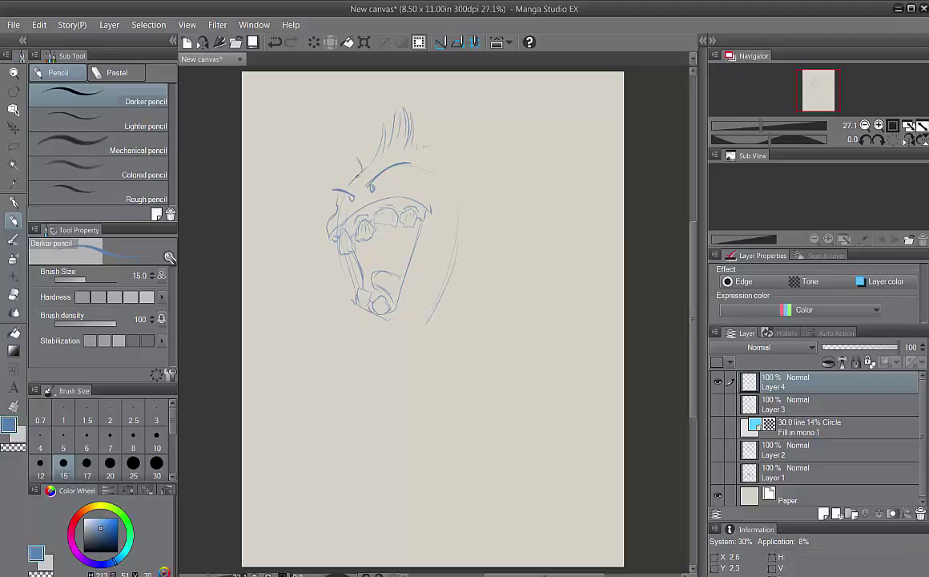
# Draw a curl on the second character's forehead, and sketch its back, tapering body and short legs with flat feet.
pyautogui.moveTo(353, 172); pyautogui.dragTo(337, 161)
pyautogui.moveTo(425, 147)
pyautogui.mouseDown()
pyautogui.moveTo(460, 193)
pyautogui.moveTo(427, 329)
pyautogui.mouseUp()
pyautogui.moveTo(335, 295); pyautogui.dragTo(380, 377)
pyautogui.moveTo(426, 329); pyautogui.dragTo(417, 420)
pyautogui.moveTo(418, 423)
pyautogui.mouseDown()
pyautogui.moveTo(444, 423)
pyautogui.moveTo(355, 419)
pyautogui.mouseUp()
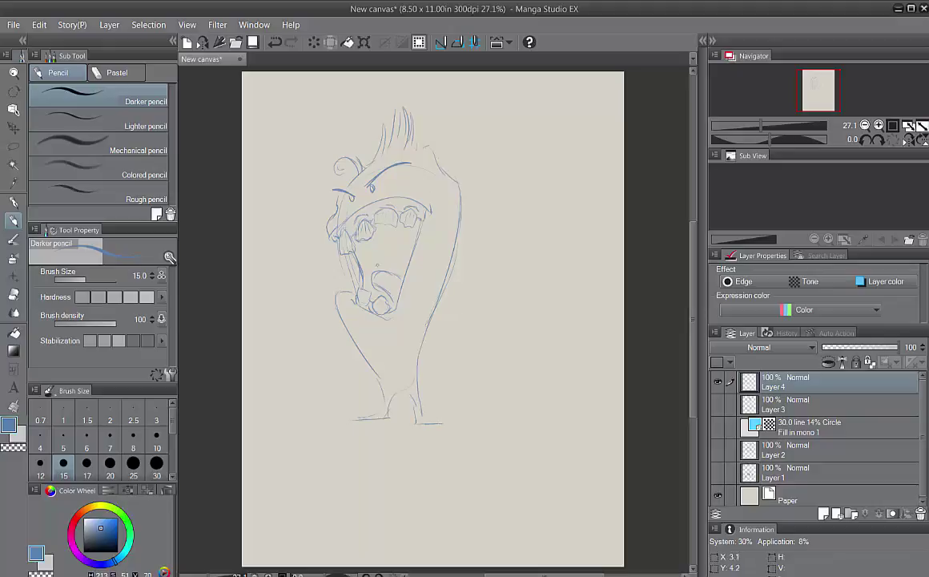
# Darken the second character's eyes, tongue and upper lip, and add a curved crease around the mouth corner.
pyautogui.moveTo(346, 239); pyautogui.dragTo(329, 254)
pyautogui.moveTo(334, 173); pyautogui.dragTo(344, 178)
pyautogui.moveTo(364, 270); pyautogui.dragTo(378, 282)
pyautogui.moveTo(330, 196); pyautogui.dragTo(328, 228)
pyautogui.moveTo(377, 202)
pyautogui.mouseDown()
pyautogui.moveTo(418, 200)
pyautogui.moveTo(433, 210)
pyautogui.mouseUp()
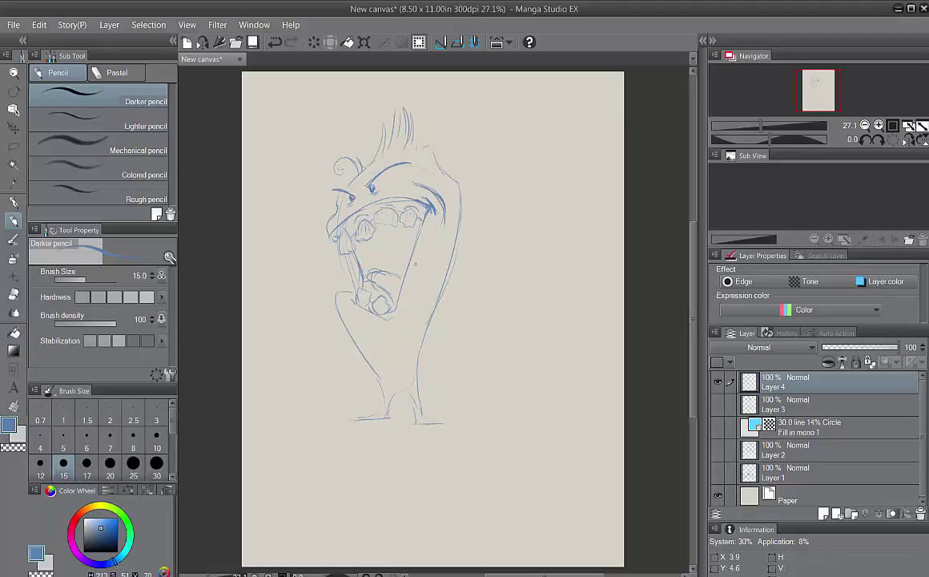
# Strengthen the second character's chin and body contours, and draw wavy-edged patches with small spots down its back.
pyautogui.moveTo(408, 267); pyautogui.dragTo(378, 335)
pyautogui.moveTo(336, 306)
pyautogui.mouseDown()
pyautogui.moveTo(395, 417)
pyautogui.moveTo(418, 421)
pyautogui.mouseUp()
pyautogui.moveTo(435, 265); pyautogui.dragTo(422, 319)
pyautogui.moveTo(458, 225); pyautogui.dragTo(449, 265)
pyautogui.moveTo(449, 174); pyautogui.dragTo(458, 214)
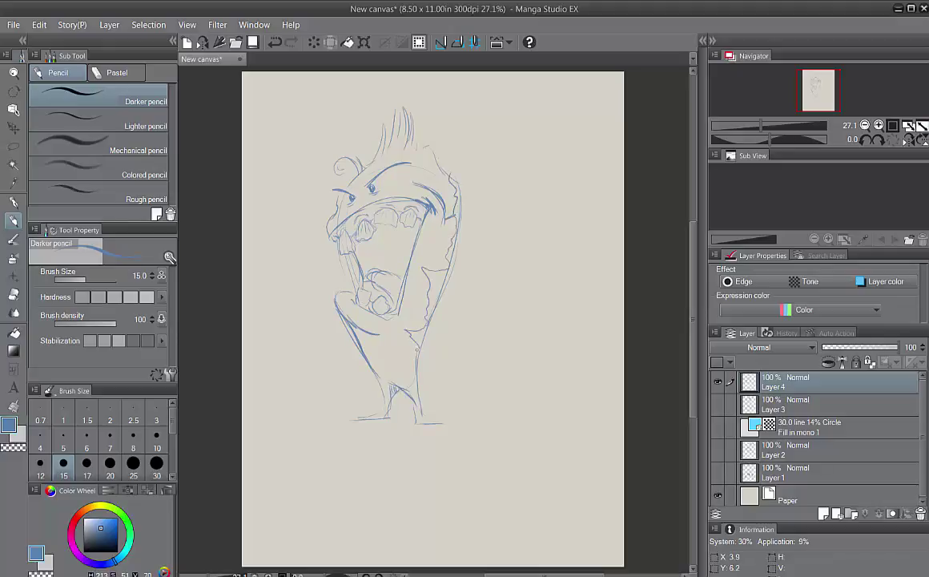
pyautogui.moveTo(407, 340); pyautogui.dragTo(415, 391)
pyautogui.moveTo(436, 255); pyautogui.dragTo(441, 261)
pyautogui.moveTo(336, 290); pyautogui.dragTo(346, 302)
# Darken the second character's eyes, brows and upper lip, and dot freckles on its forehead.
pyautogui.moveTo(311, 205)
pyautogui.mouseDown()
pyautogui.moveTo(343, 184)
pyautogui.moveTo(383, 180)
pyautogui.mouseUp()
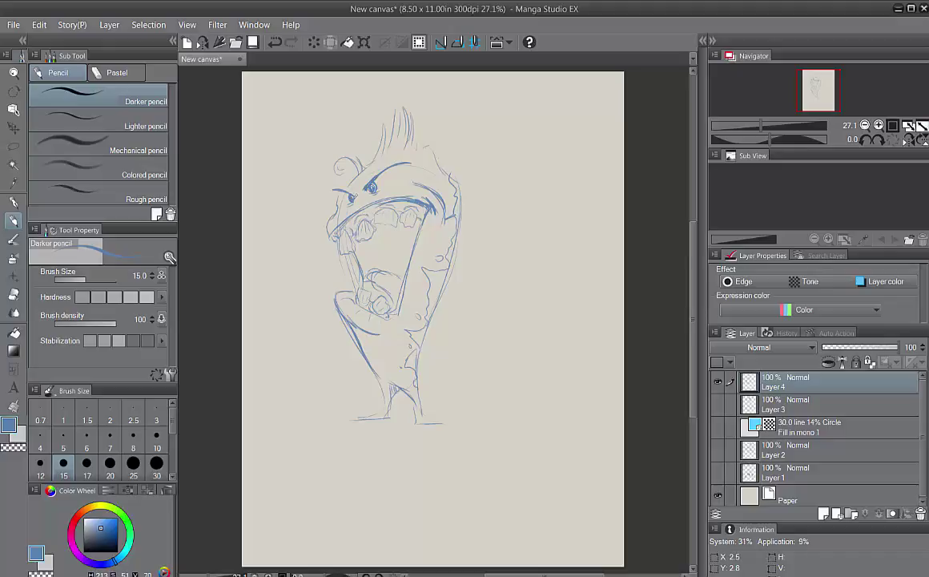
pyautogui.moveTo(362, 197); pyautogui.dragTo(358, 183)
pyautogui.moveTo(335, 178)
pyautogui.mouseDown()
pyautogui.moveTo(310, 194)
pyautogui.moveTo(334, 210)
pyautogui.moveTo(317, 214)
pyautogui.mouseUp()
pyautogui.moveTo(375, 210); pyautogui.dragTo(403, 222)
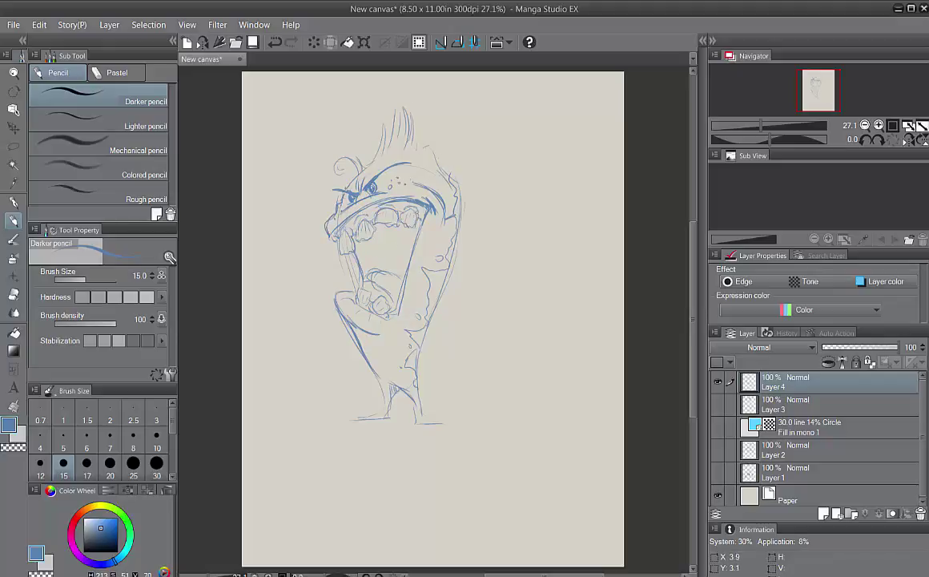
# Refine the second character's tongue and lower teeth, and firm up the chin and forehead lines.
pyautogui.moveTo(371, 276); pyautogui.dragTo(391, 308)
pyautogui.moveTo(333, 263); pyautogui.dragTo(325, 278)
pyautogui.moveTo(359, 288); pyautogui.dragTo(370, 297)
pyautogui.moveTo(336, 325); pyautogui.dragTo(346, 362)
pyautogui.moveTo(413, 169); pyautogui.dragTo(418, 173)
pyautogui.moveTo(420, 181); pyautogui.dragTo(419, 202)
# Darken the second character's back contour and define its legs with rounded, flat feet.
pyautogui.moveTo(459, 233)
pyautogui.mouseDown()
pyautogui.moveTo(417, 421)
pyautogui.moveTo(448, 424)
pyautogui.moveTo(412, 426)
pyautogui.moveTo(446, 419)
pyautogui.mouseUp()
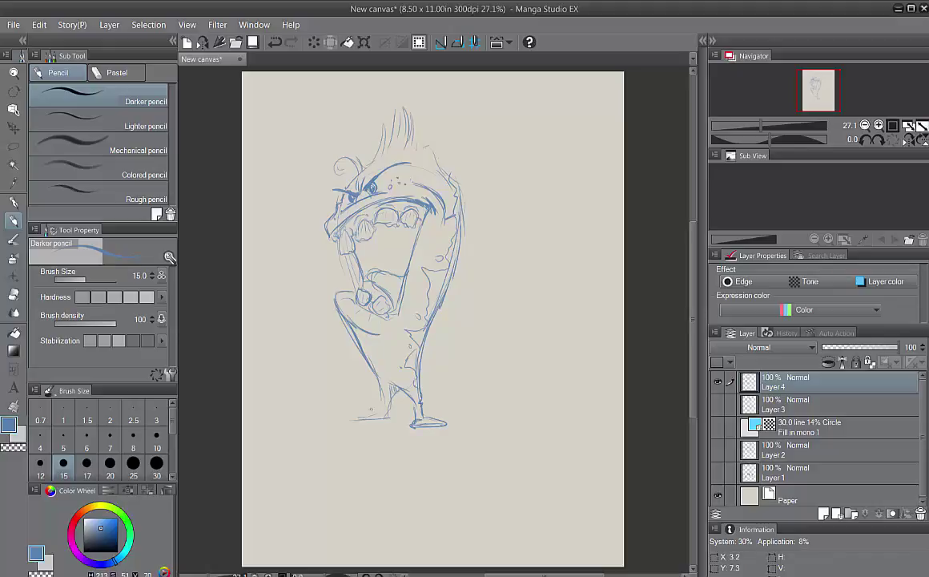
pyautogui.moveTo(391, 401)
pyautogui.mouseDown()
pyautogui.moveTo(389, 417)
pyautogui.moveTo(348, 419)
pyautogui.mouseUp()
pyautogui.moveTo(376, 382); pyautogui.dragTo(347, 416)
pyautogui.moveTo(313, 284)
pyautogui.mouseDown()
pyautogui.moveTo(337, 270)
pyautogui.moveTo(321, 274)
pyautogui.moveTo(370, 278)
pyautogui.mouseUp()
pyautogui.moveTo(371, 282); pyautogui.dragTo(364, 257)
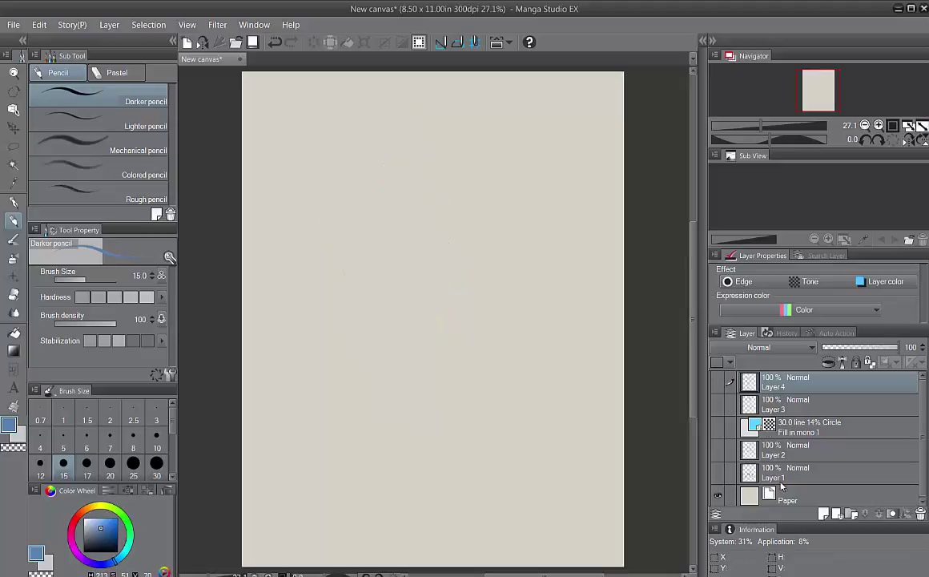
# Rough out a third character's bean-shaped body on a new layer, with an eye, bulbous nose and open shouting mouth.
pyautogui.hotkey('ctrl', 'shift', 'n')
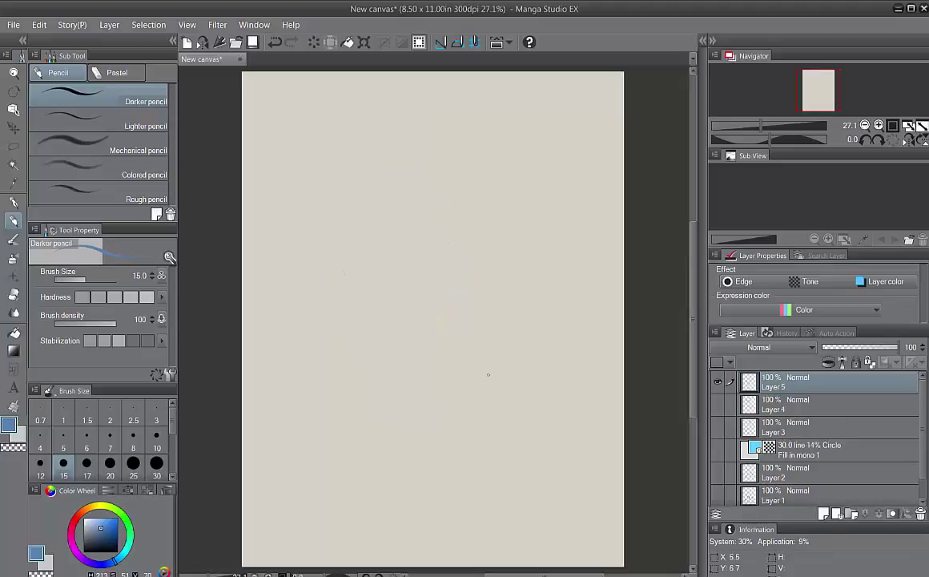
pyautogui.moveTo(375, 200); pyautogui.dragTo(383, 346)
pyautogui.moveTo(460, 250); pyautogui.dragTo(420, 355)
pyautogui.moveTo(385, 188)
pyautogui.mouseDown()
pyautogui.moveTo(505, 173)
pyautogui.moveTo(490, 186)
pyautogui.moveTo(486, 164)
pyautogui.moveTo(444, 187)
pyautogui.moveTo(460, 221)
pyautogui.moveTo(478, 194)
pyautogui.moveTo(452, 204)
pyautogui.moveTo(465, 215)
pyautogui.mouseUp()
pyautogui.click(482, 211)
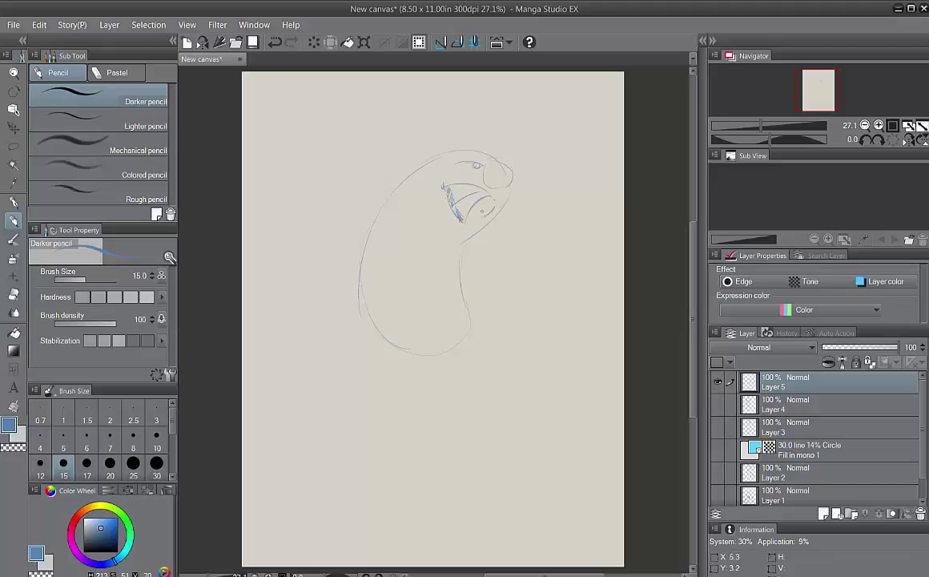
# Draw the third character's brow, a bent arm behind the body and a forward arm raised in a fist.
pyautogui.moveTo(487, 159); pyautogui.dragTo(453, 150)
pyautogui.moveTo(376, 212)
pyautogui.mouseDown()
pyautogui.moveTo(330, 184)
pyautogui.moveTo(317, 197)
pyautogui.moveTo(314, 240)
pyautogui.moveTo(339, 264)
pyautogui.mouseUp()
pyautogui.moveTo(320, 219); pyautogui.dragTo(337, 195)
pyautogui.moveTo(531, 191); pyautogui.dragTo(513, 227)
pyautogui.moveTo(538, 186); pyautogui.dragTo(528, 149)
# Sketch the third character's legs in a wide running stride and reinforce the front of the belly.
pyautogui.moveTo(359, 304)
pyautogui.mouseDown()
pyautogui.moveTo(410, 335)
pyautogui.moveTo(495, 443)
pyautogui.moveTo(547, 370)
pyautogui.mouseUp()
pyautogui.moveTo(486, 426); pyautogui.dragTo(537, 383)
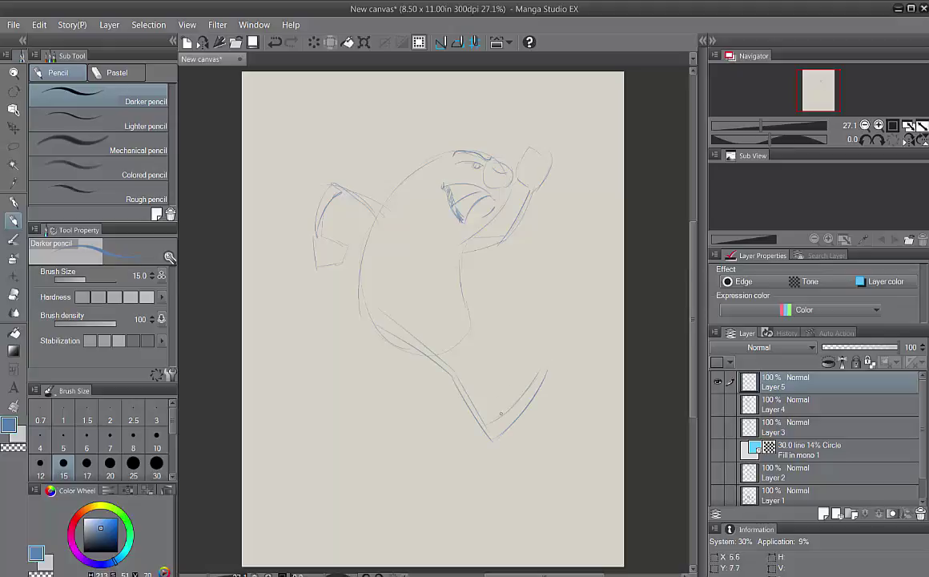
pyautogui.moveTo(433, 353); pyautogui.dragTo(329, 371)
pyautogui.moveTo(386, 359)
pyautogui.mouseDown()
pyautogui.moveTo(296, 313)
pyautogui.moveTo(342, 362)
pyautogui.mouseUp()
pyautogui.moveTo(451, 343); pyautogui.dragTo(463, 242)
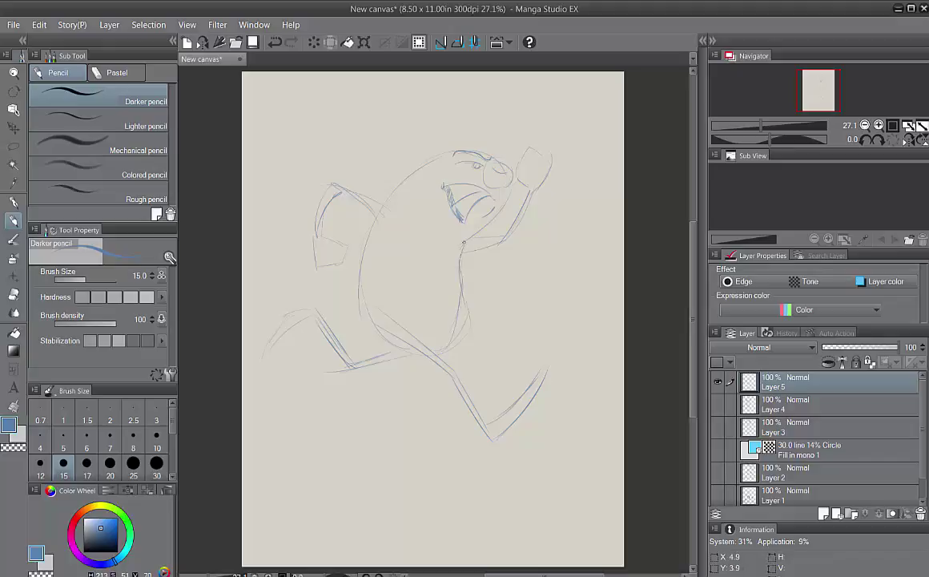
# Add two ears to the third character, and firm up the bent rear arm and its blocky hand.
pyautogui.moveTo(405, 160); pyautogui.dragTo(498, 142)
pyautogui.moveTo(401, 216)
pyautogui.mouseDown()
pyautogui.moveTo(335, 182)
pyautogui.moveTo(314, 268)
pyautogui.moveTo(346, 266)
pyautogui.moveTo(339, 236)
pyautogui.moveTo(346, 239)
pyautogui.mouseUp()
pyautogui.moveTo(371, 206); pyautogui.dragTo(382, 239)
# Flesh out the runner's two legs and feet, and define the raised arm and clenched fist.
pyautogui.moveTo(373, 296); pyautogui.dragTo(439, 353)
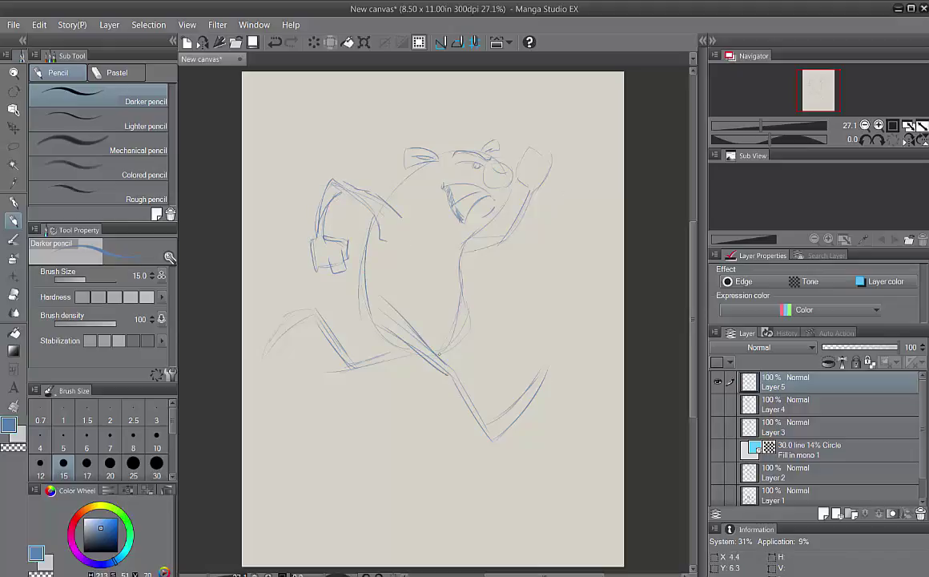
pyautogui.moveTo(393, 321); pyautogui.dragTo(439, 370)
pyautogui.moveTo(403, 339); pyautogui.dragTo(485, 429)
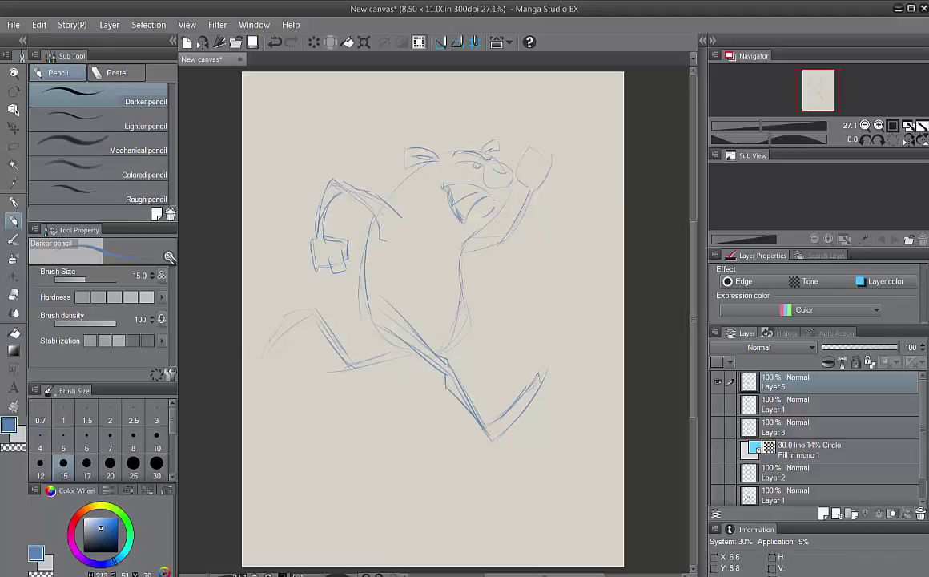
pyautogui.moveTo(527, 370); pyautogui.dragTo(539, 388)
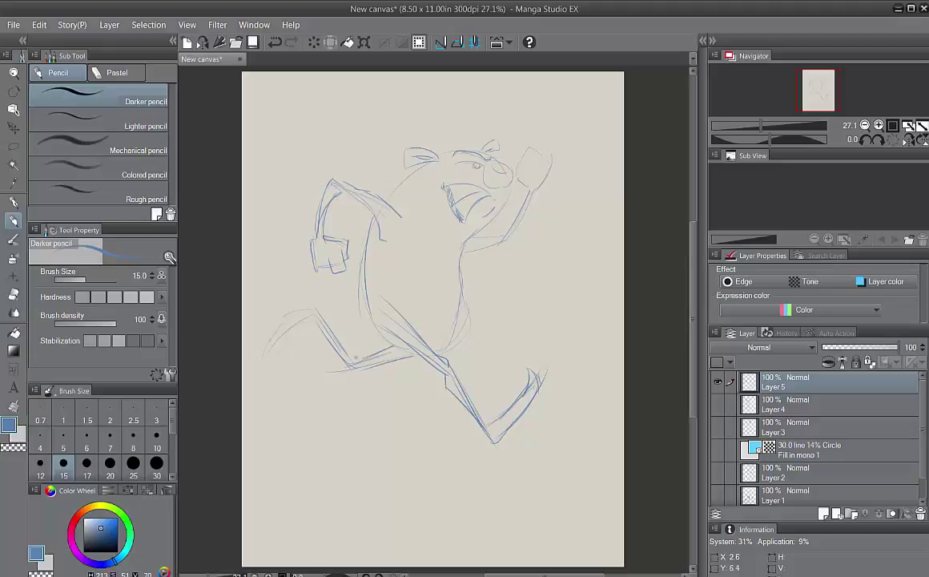
pyautogui.moveTo(311, 314); pyautogui.dragTo(353, 371)
pyautogui.moveTo(314, 315)
pyautogui.mouseDown()
pyautogui.moveTo(261, 370)
pyautogui.moveTo(316, 325)
pyautogui.mouseUp()
pyautogui.moveTo(353, 370); pyautogui.dragTo(407, 353)
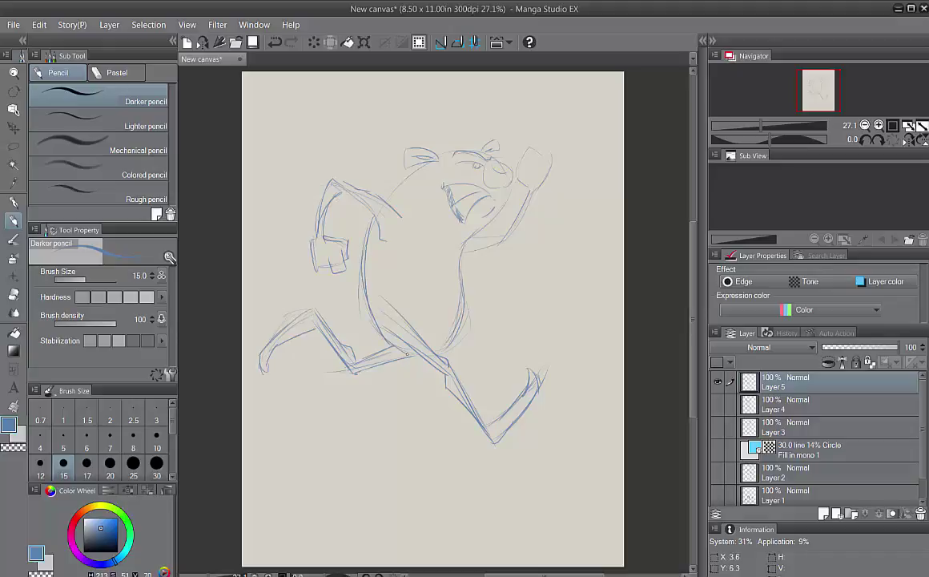
pyautogui.moveTo(357, 317); pyautogui.dragTo(412, 353)
pyautogui.moveTo(463, 255); pyautogui.dragTo(508, 245)
pyautogui.moveTo(525, 189)
pyautogui.mouseDown()
pyautogui.moveTo(507, 247)
pyautogui.moveTo(541, 143)
pyautogui.moveTo(554, 170)
pyautogui.moveTo(535, 190)
pyautogui.mouseUp()
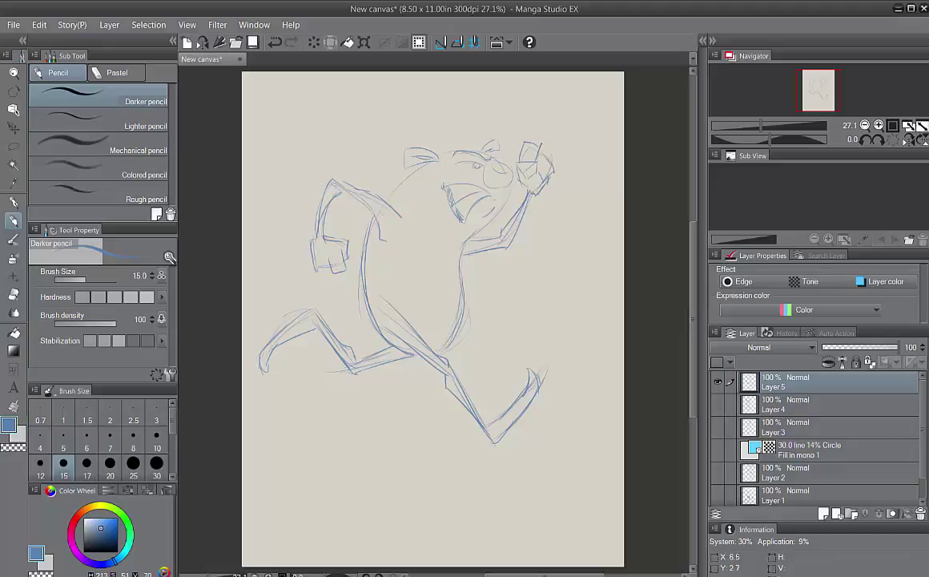
# Darken the runner's face, mouth and body contour, and add hair tufts and a curved jaw line.
pyautogui.moveTo(484, 163); pyautogui.dragTo(487, 163)
pyautogui.moveTo(424, 158); pyautogui.dragTo(436, 154)
pyautogui.moveTo(430, 191)
pyautogui.mouseDown()
pyautogui.moveTo(456, 171)
pyautogui.moveTo(445, 202)
pyautogui.mouseUp()
pyautogui.moveTo(464, 168); pyautogui.dragTo(433, 218)
pyautogui.moveTo(440, 207)
pyautogui.mouseDown()
pyautogui.moveTo(415, 230)
pyautogui.moveTo(404, 313)
pyautogui.mouseUp()
pyautogui.moveTo(367, 256); pyautogui.dragTo(378, 336)
pyautogui.moveTo(413, 164); pyautogui.dragTo(370, 240)
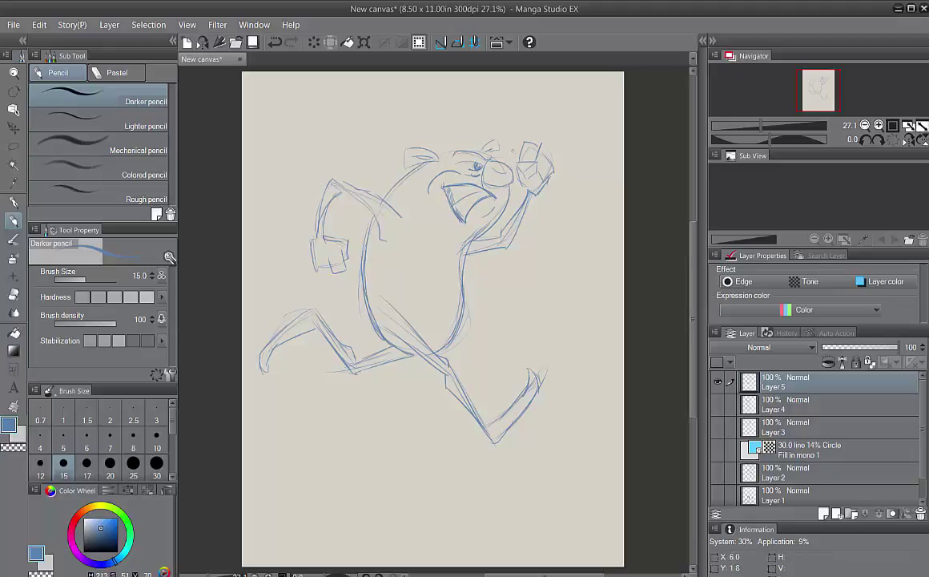
pyautogui.moveTo(475, 111)
pyautogui.mouseDown()
pyautogui.moveTo(484, 143)
pyautogui.moveTo(452, 143)
pyautogui.mouseUp()
pyautogui.moveTo(386, 171)
pyautogui.mouseDown()
pyautogui.moveTo(357, 205)
pyautogui.moveTo(432, 220)
pyautogui.mouseUp()
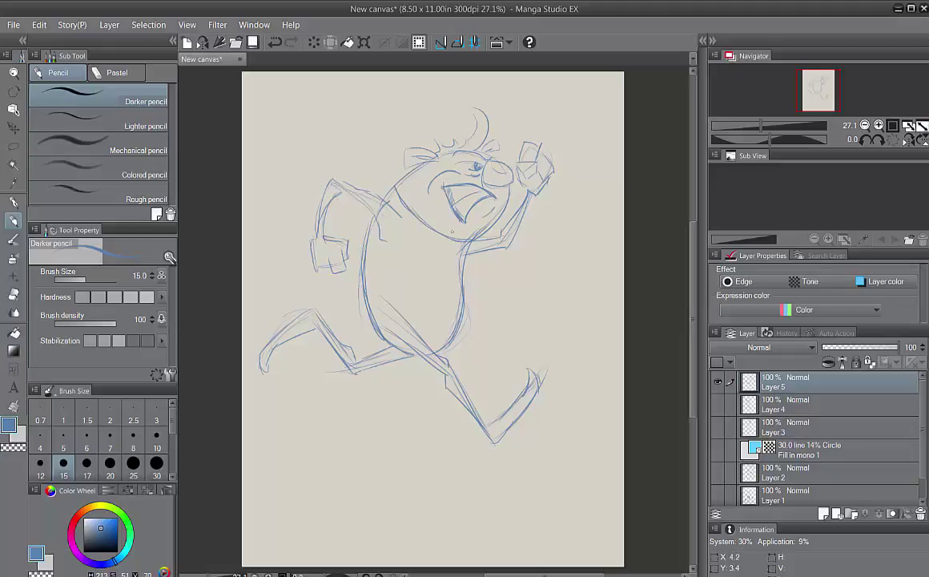
# Draw a race bib numbered 105 on the runner's chest, and mark the edges of the clothing on the torso and legs.
pyautogui.moveTo(431, 264)
pyautogui.mouseDown()
pyautogui.moveTo(458, 256)
pyautogui.moveTo(435, 277)
pyautogui.moveTo(431, 303)
pyautogui.moveTo(437, 288)
pyautogui.mouseUp()
pyautogui.moveTo(442, 272)
pyautogui.mouseDown()
pyautogui.moveTo(441, 286)
pyautogui.moveTo(458, 284)
pyautogui.moveTo(449, 342)
pyautogui.mouseUp()
pyautogui.moveTo(481, 240); pyautogui.dragTo(462, 306)
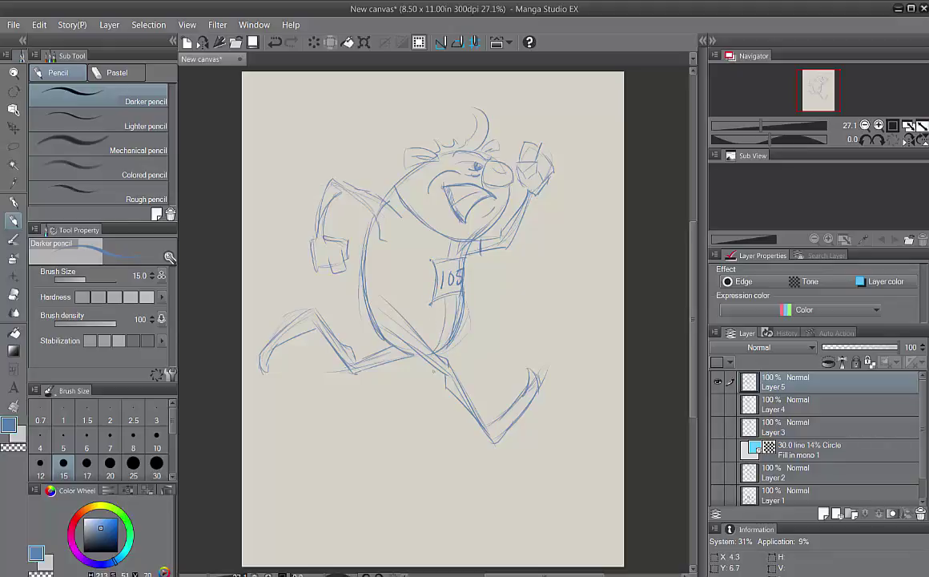
pyautogui.moveTo(446, 359); pyautogui.dragTo(435, 373)
pyautogui.moveTo(374, 358); pyautogui.dragTo(373, 367)
pyautogui.moveTo(347, 301); pyautogui.dragTo(368, 320)
# Draw a ground shadow beneath the runner and horizontal speed lines trailing behind it.
pyautogui.moveTo(545, 454)
pyautogui.mouseDown()
pyautogui.moveTo(330, 471)
pyautogui.moveTo(508, 459)
pyautogui.mouseUp()
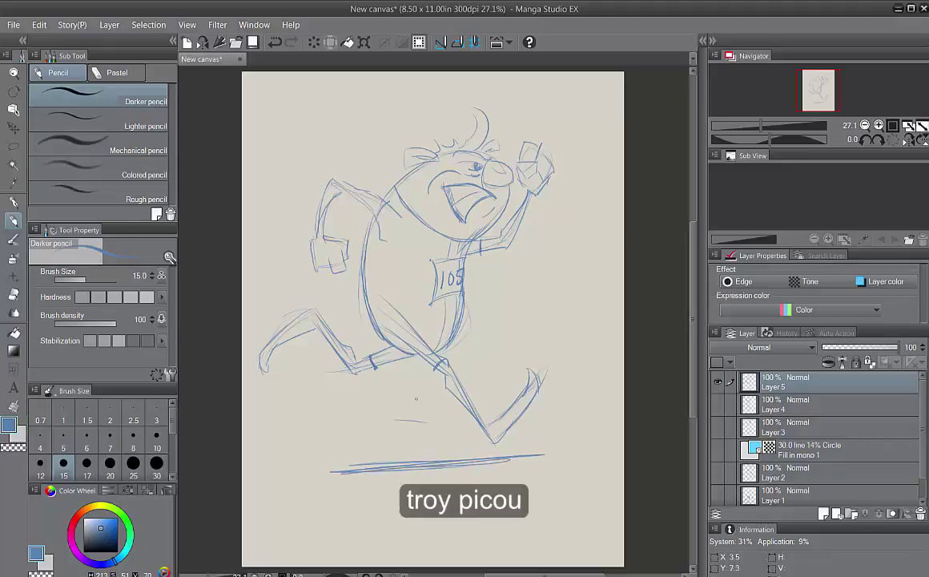
pyautogui.moveTo(385, 392); pyautogui.dragTo(337, 394)
pyautogui.moveTo(425, 421); pyautogui.dragTo(393, 418)
pyautogui.moveTo(305, 216); pyautogui.dragTo(272, 218)
pyautogui.moveTo(293, 253); pyautogui.dragTo(259, 253)
pyautogui.moveTo(393, 166); pyautogui.dragTo(270, 164)
pyautogui.moveTo(413, 135); pyautogui.dragTo(360, 132)
# Darken the runner's nose, face and head contour, and strengthen the line of the back.
pyautogui.moveTo(425, 178); pyautogui.dragTo(438, 173)
pyautogui.moveTo(469, 192)
pyautogui.mouseDown()
pyautogui.moveTo(498, 186)
pyautogui.moveTo(483, 163)
pyautogui.mouseUp()
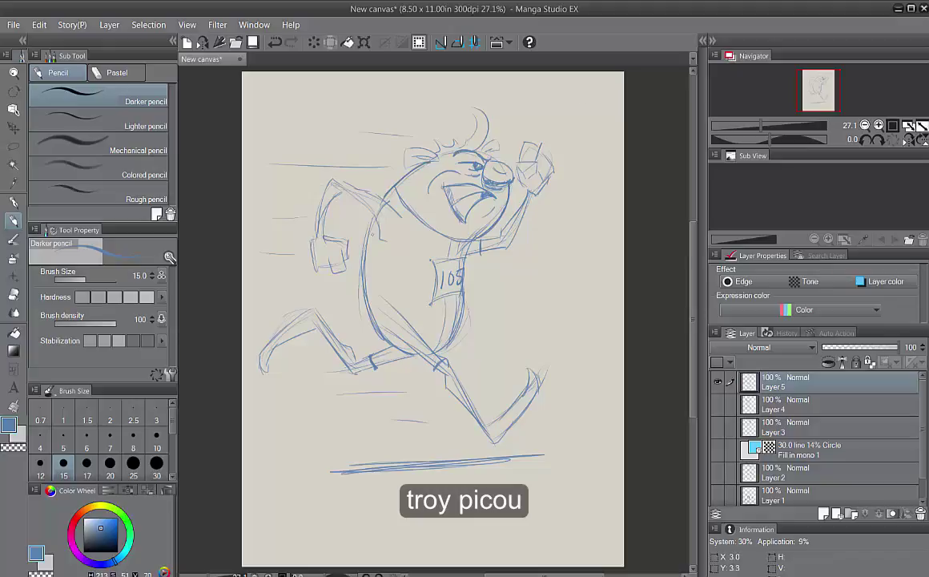
pyautogui.moveTo(375, 210); pyautogui.dragTo(363, 303)
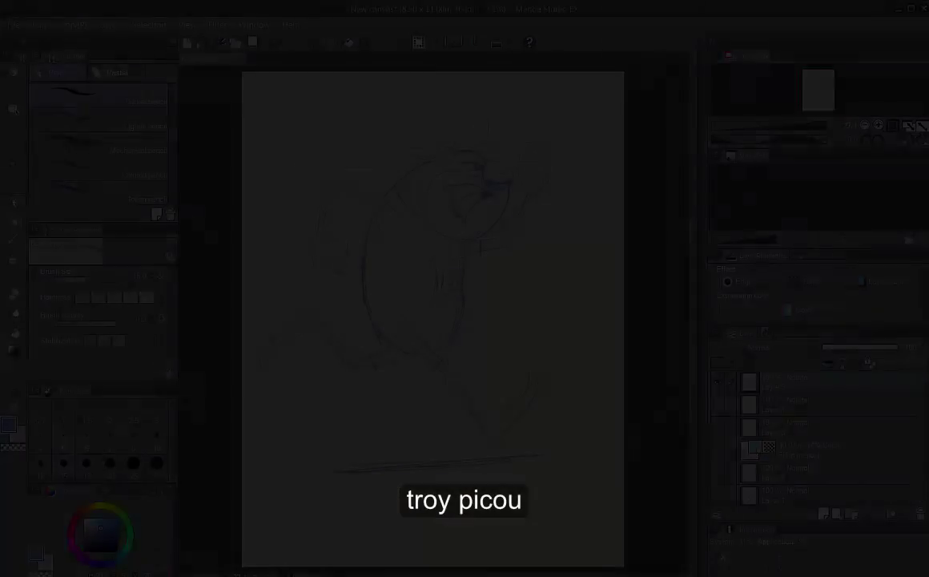